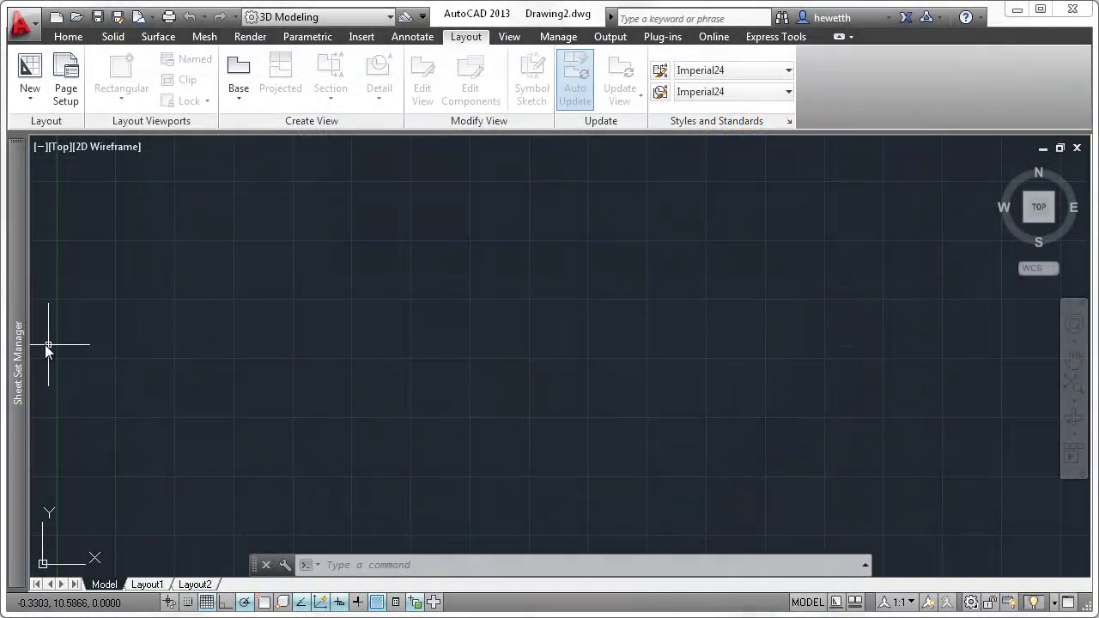
On the Section Views sheet, create a full section view cut horizontally through the elevator plan view and place it below the plan
mouse_move(22, 345)
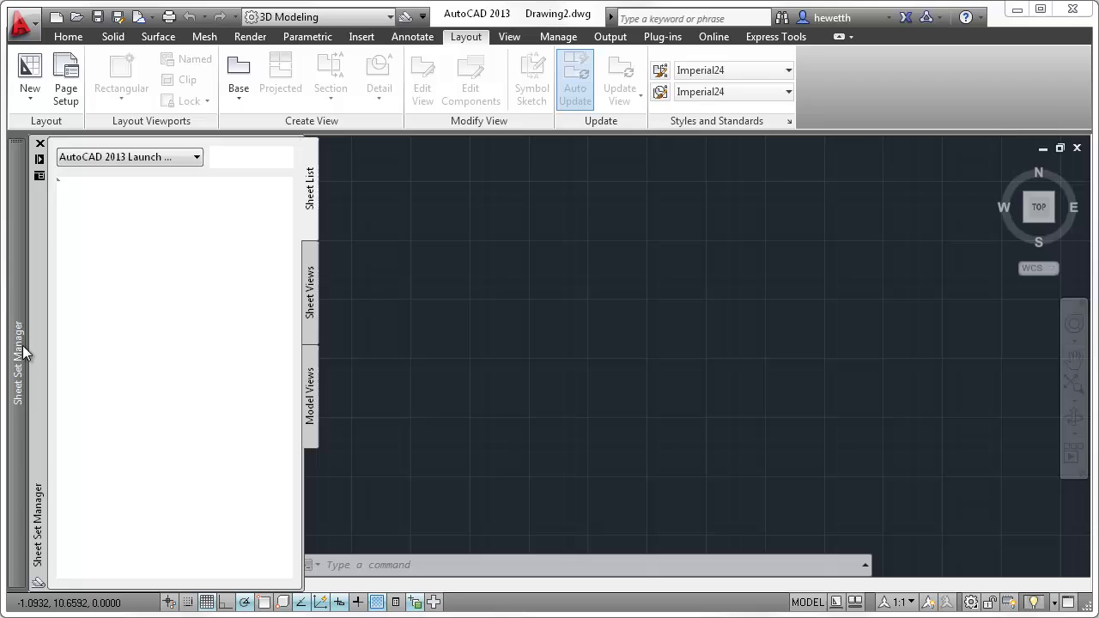
double_click(139, 297)
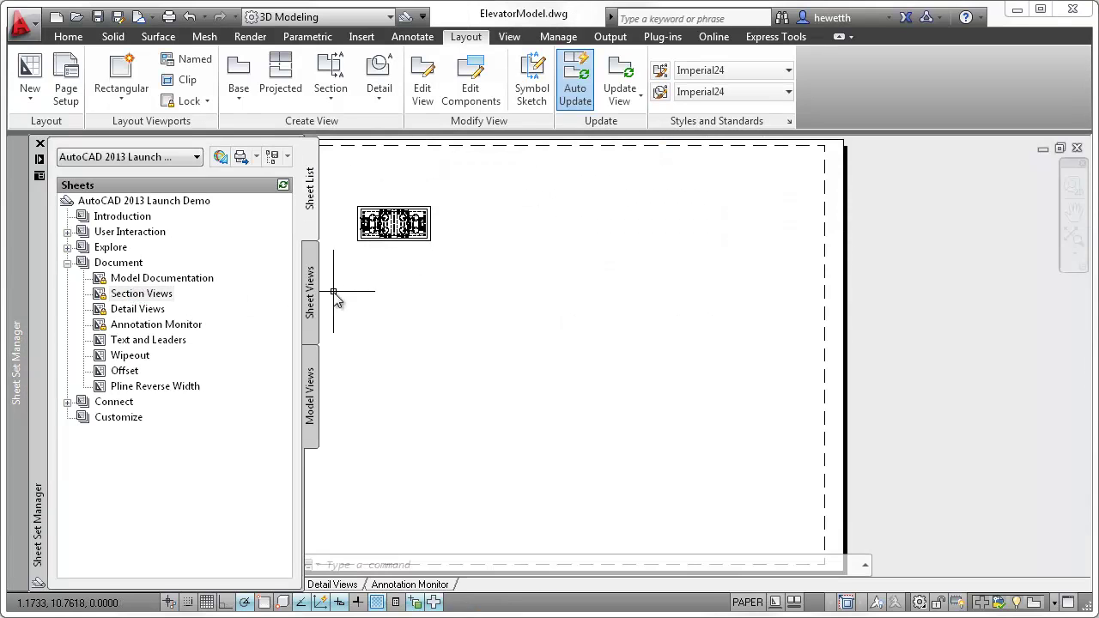
click(331, 95)
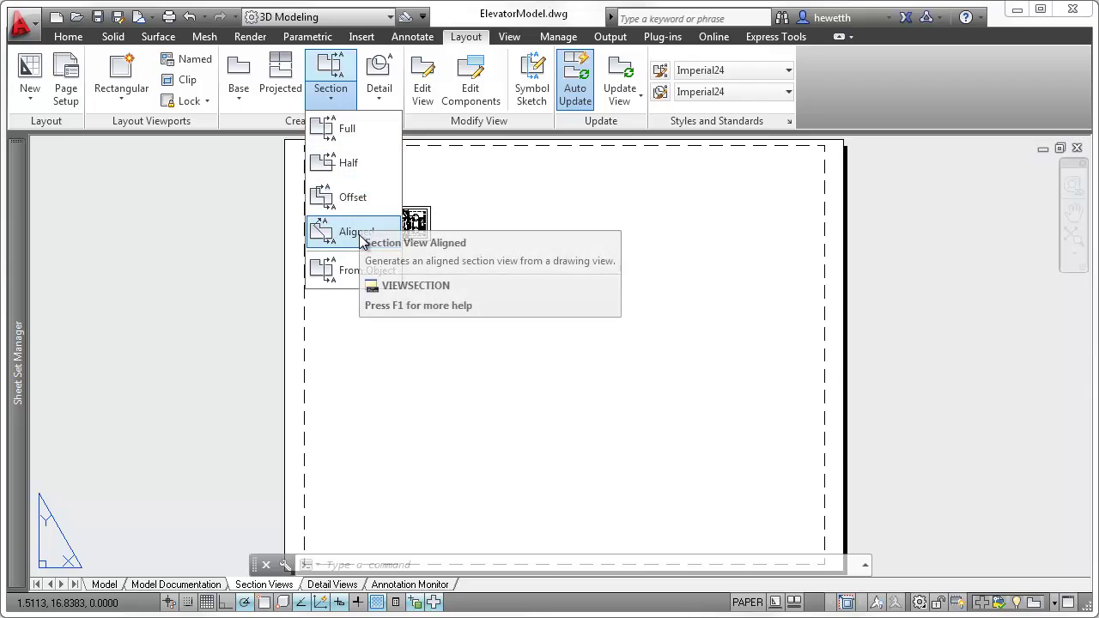
click(362, 130)
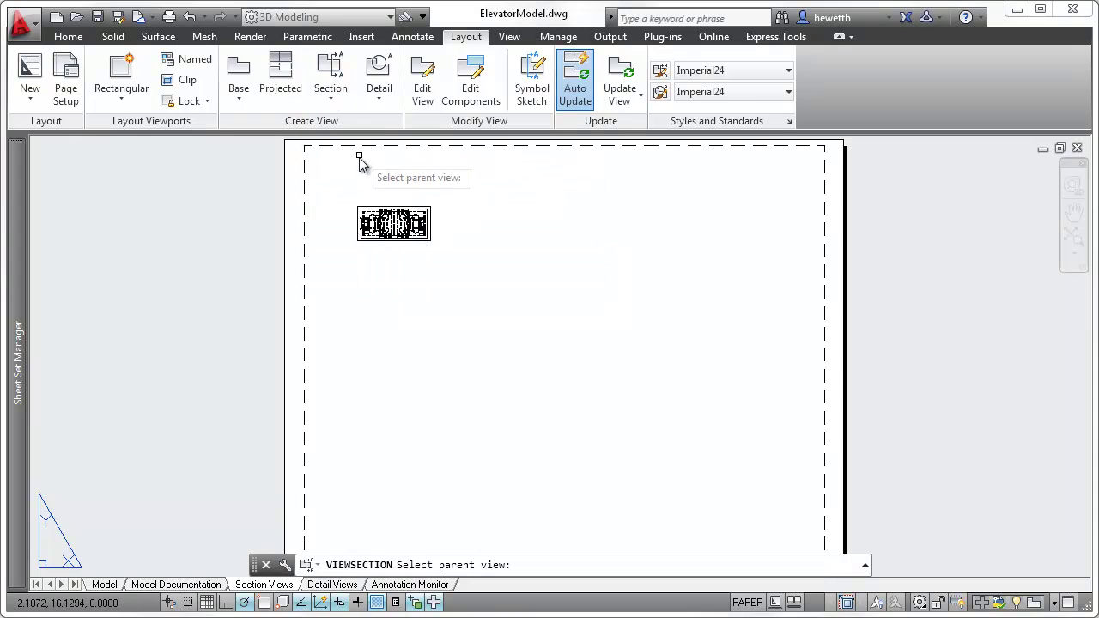
click(366, 209)
click(342, 221)
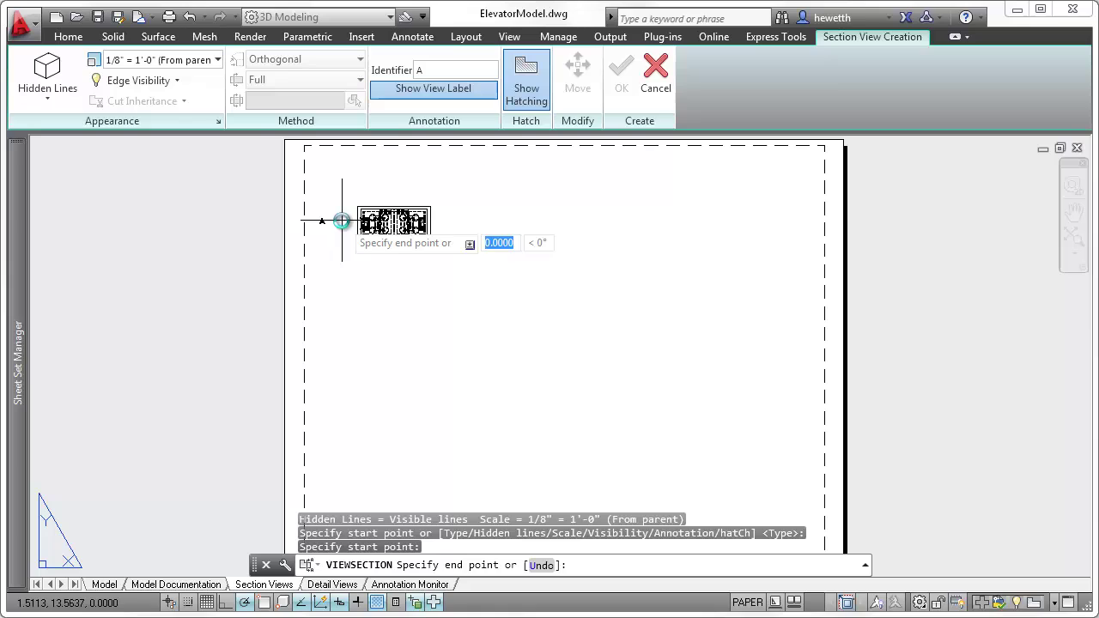
click(445, 217)
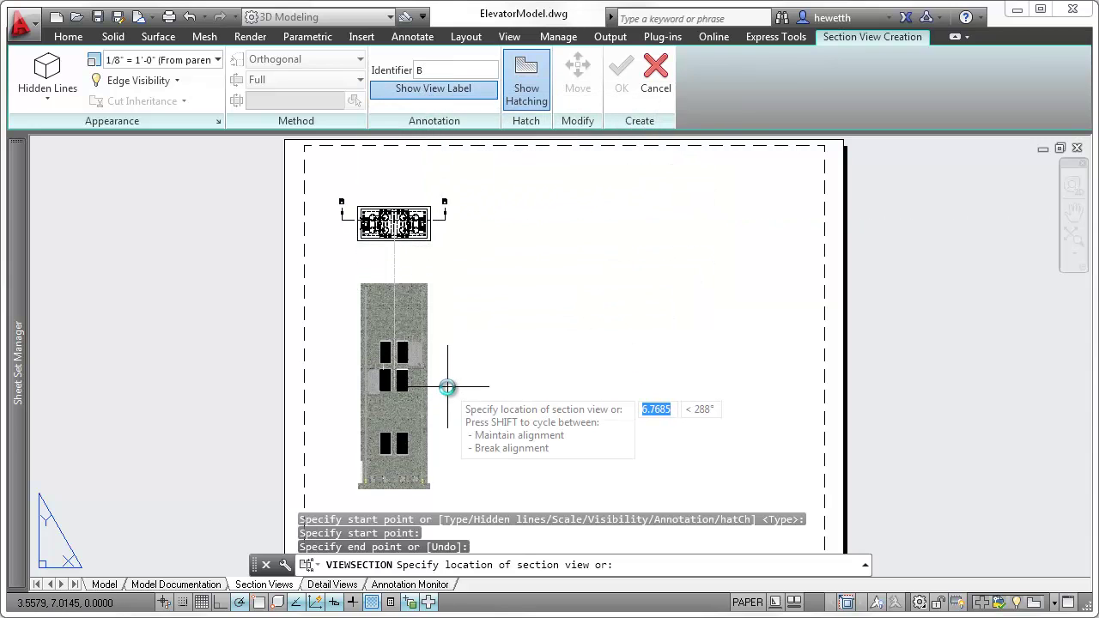
click(454, 382)
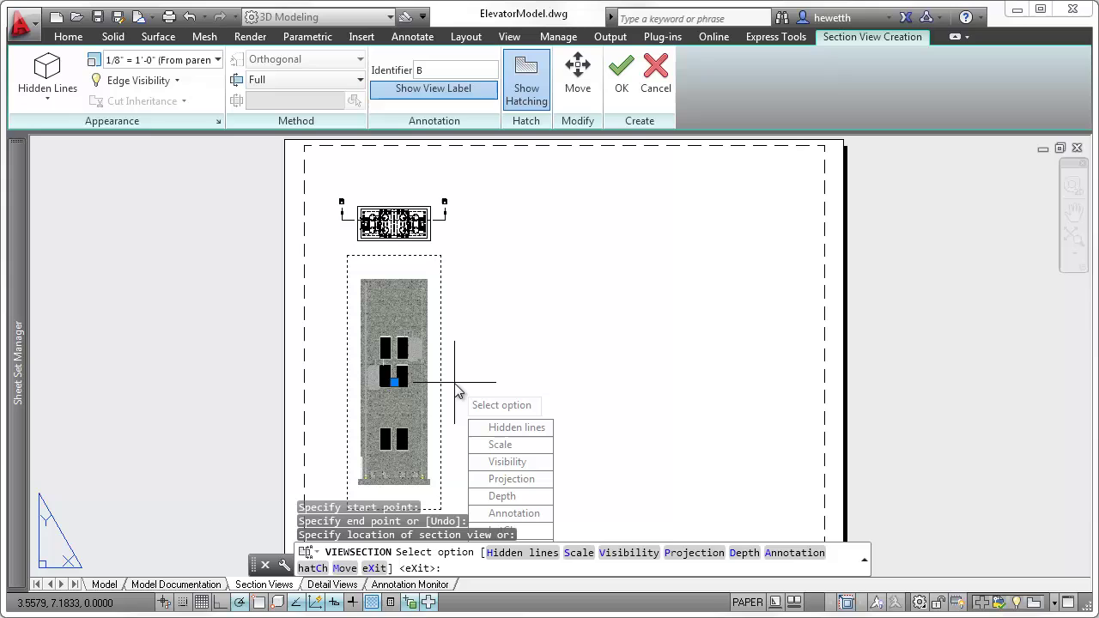
key(Return)
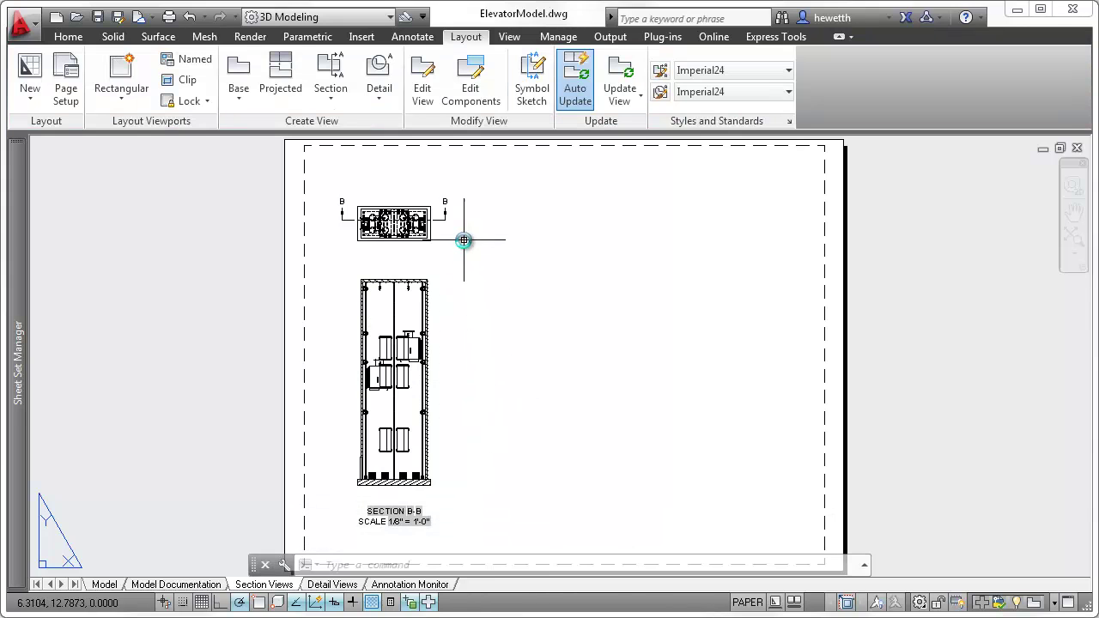
scroll(466, 197, up, 5)
middle_drag(446, 418, 470, 294)
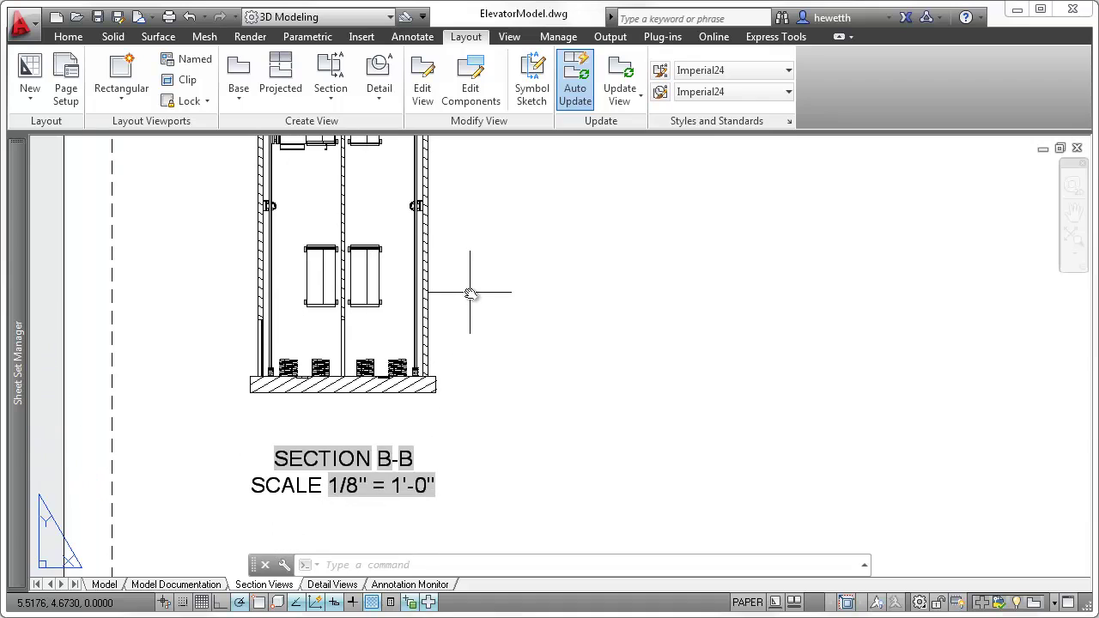
scroll(470, 296, down, 2)
scroll(471, 379, down, 2)
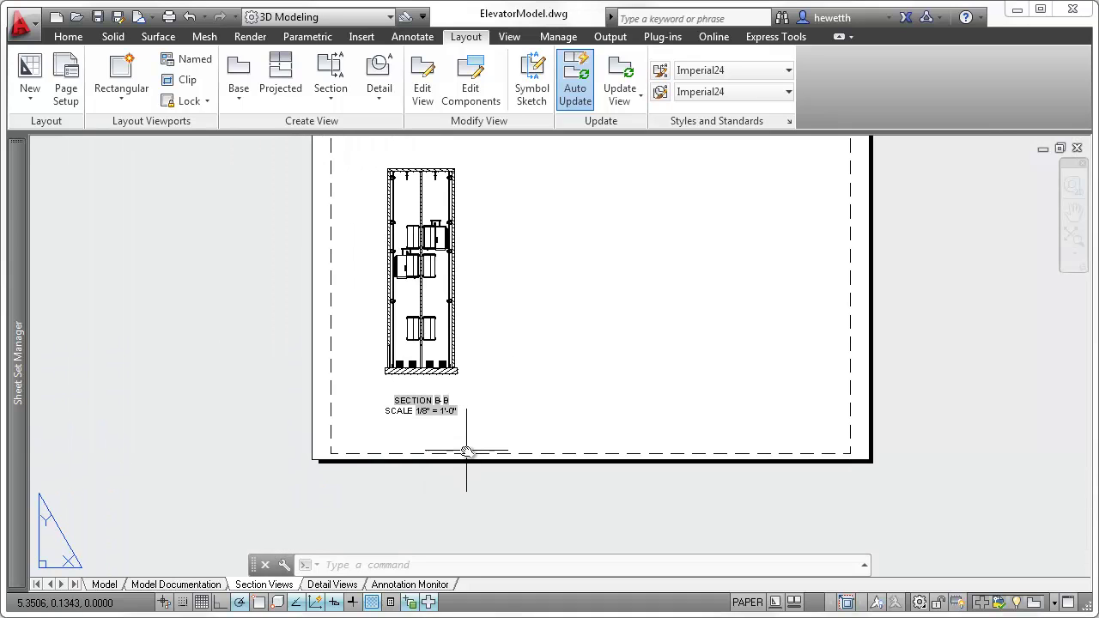
scroll(456, 473, down, 1)
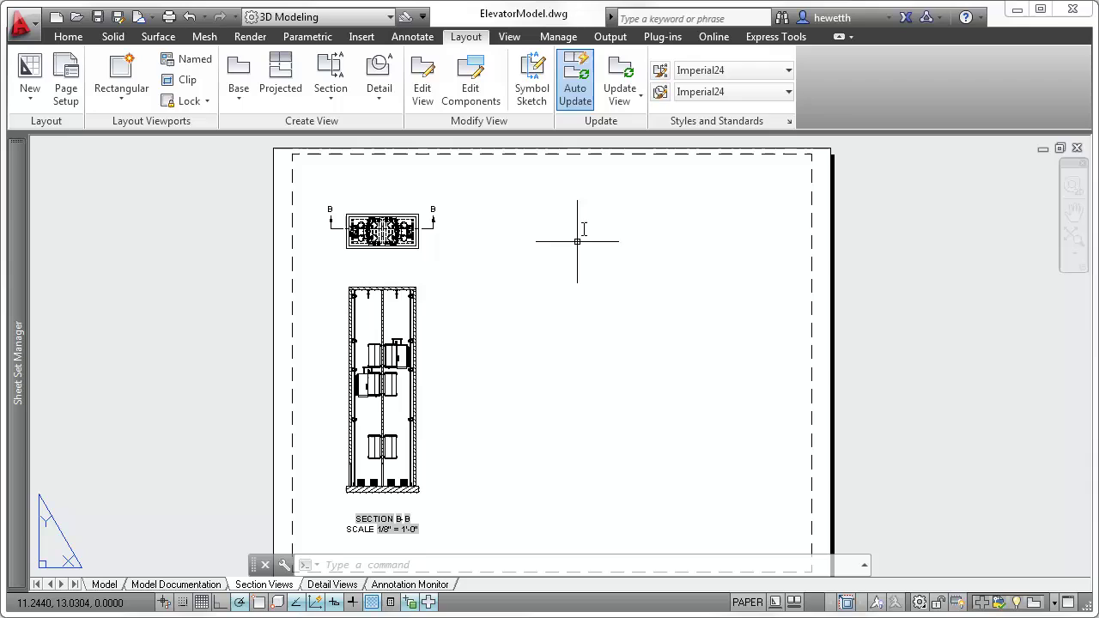
In the Imperial24 section view style, set the identifier text color to Blue and the direction arrow symbol color to Magenta
click(659, 71)
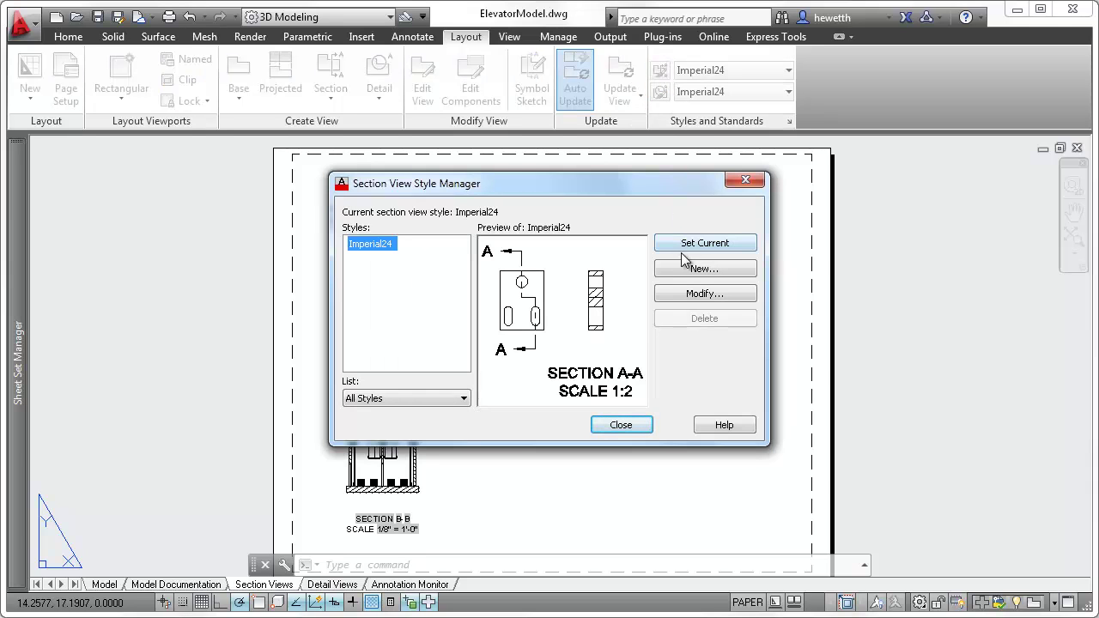
click(687, 294)
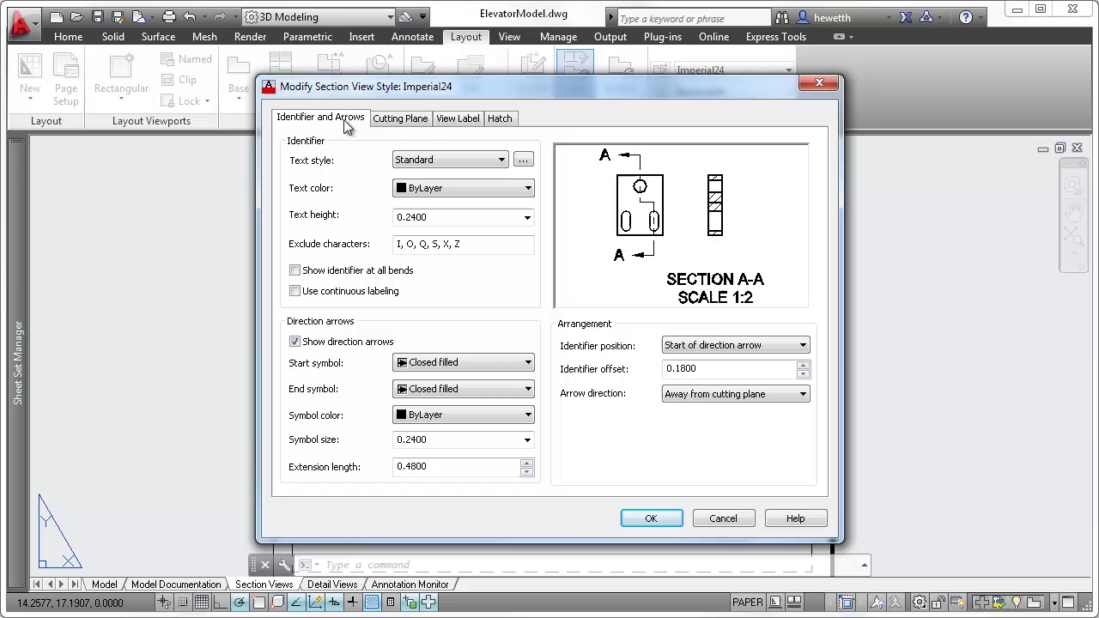
click(492, 187)
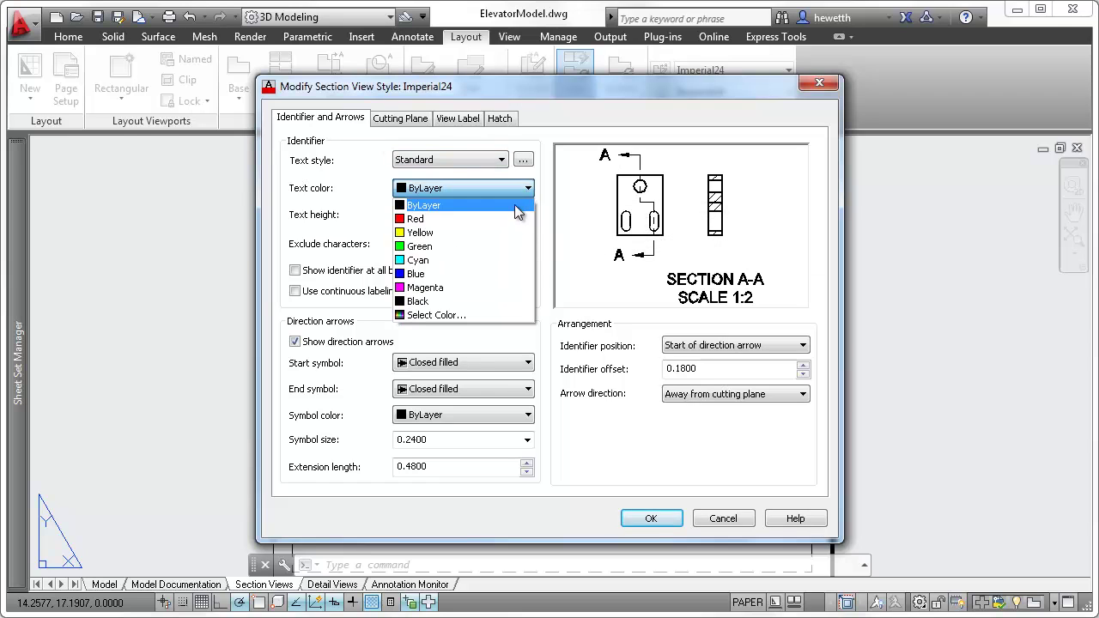
click(480, 275)
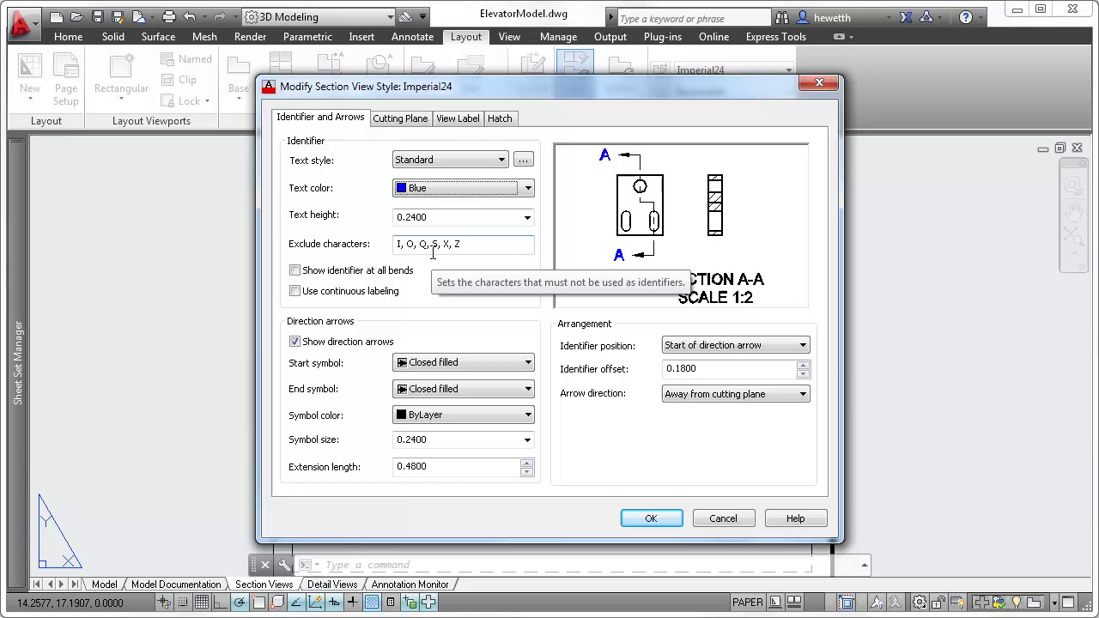
click(295, 272)
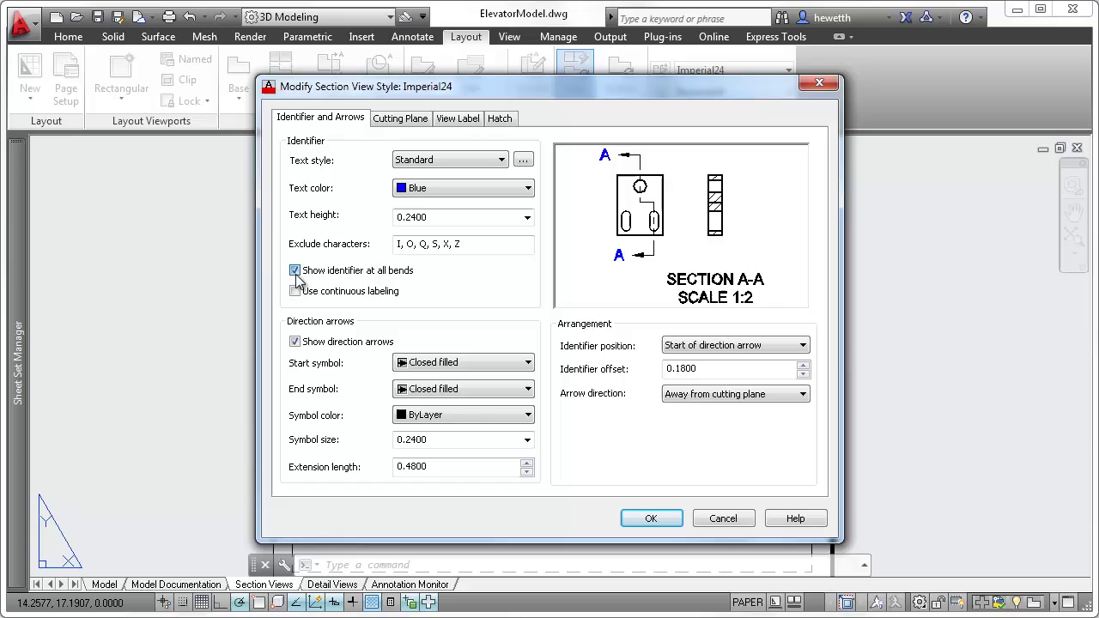
click(495, 420)
click(450, 515)
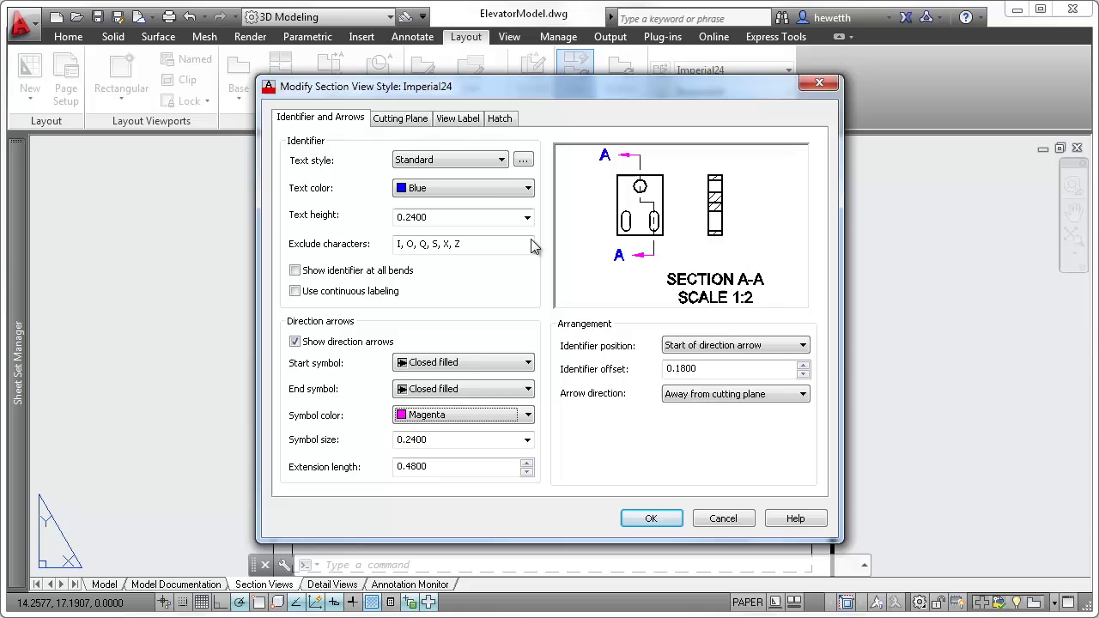
Set the style's cutting plane line color to Magenta
click(429, 125)
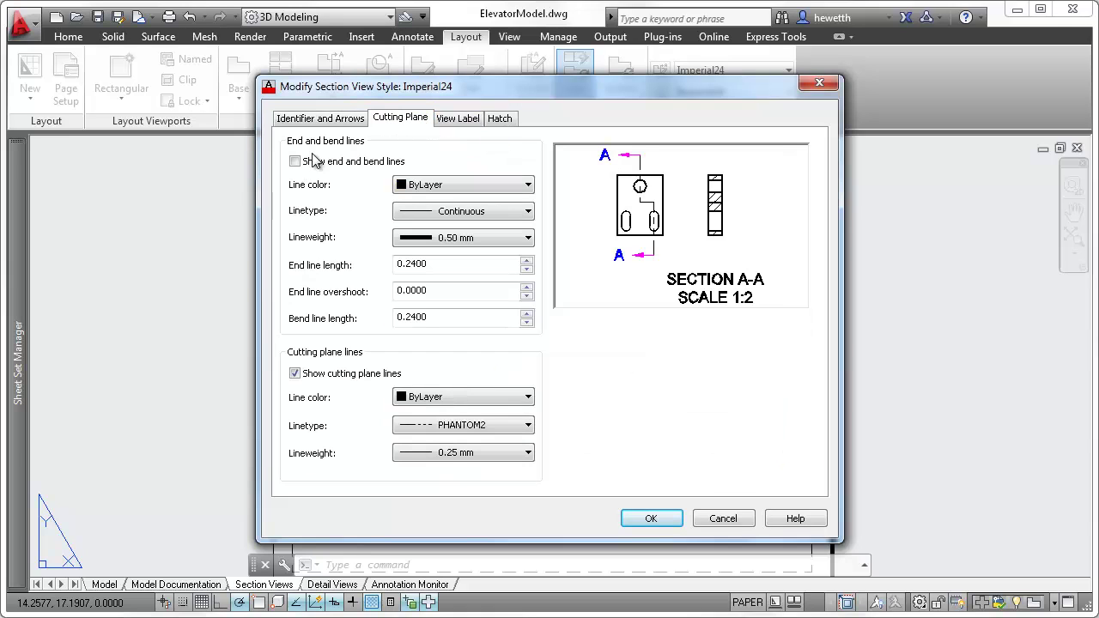
click(464, 397)
click(428, 500)
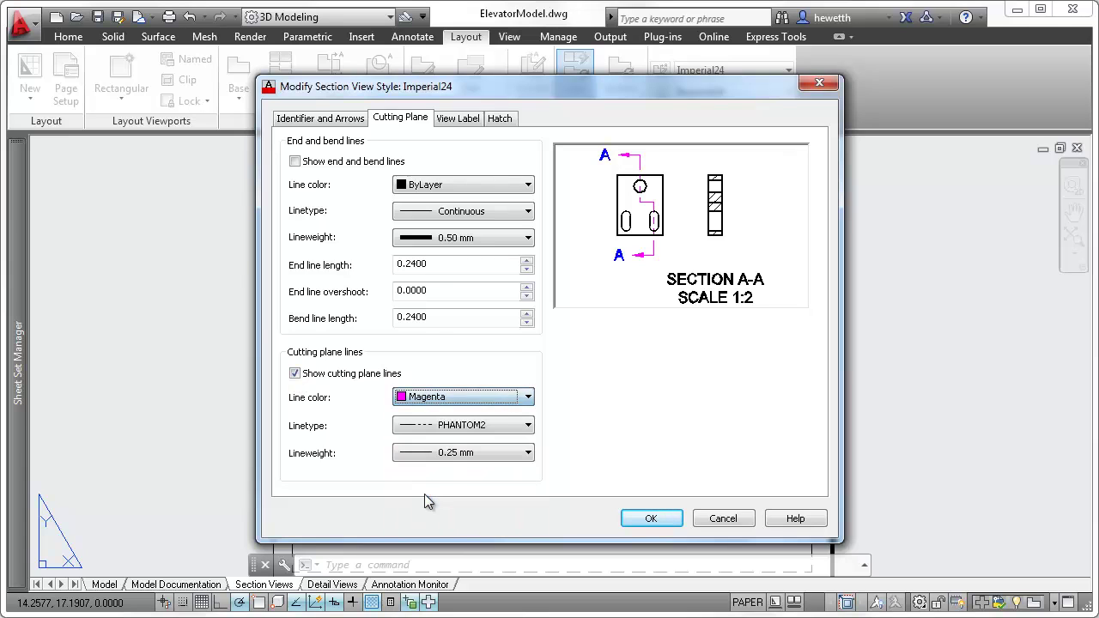
Set the style's view label text color to Blue and shorten the label's distance from the view
click(464, 119)
click(505, 204)
click(486, 292)
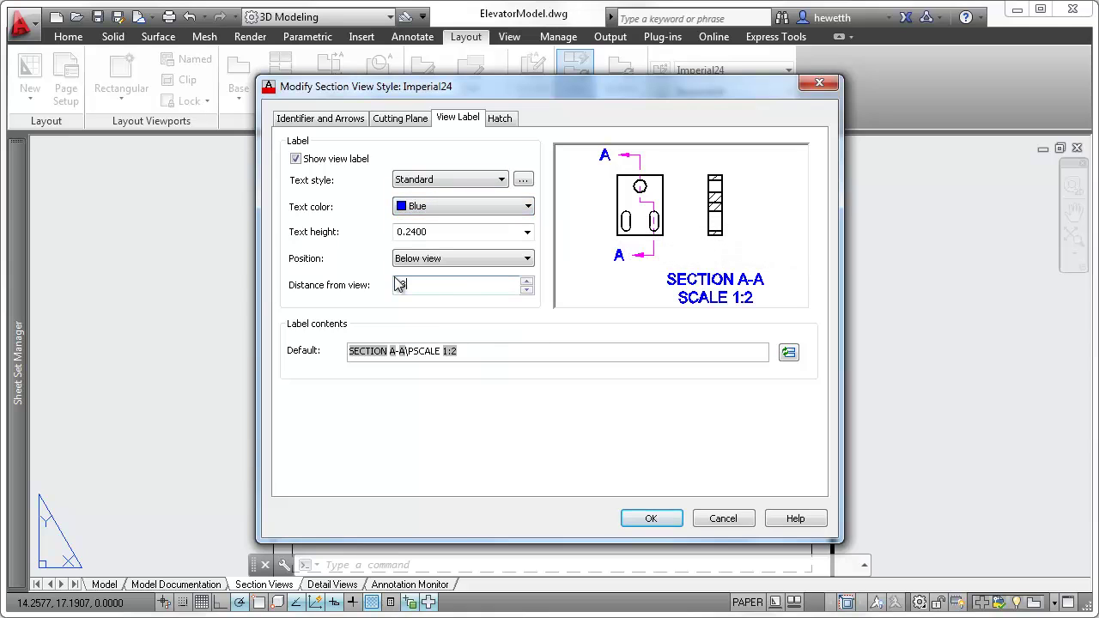
Set the style's hatch scale to 0.5 and hatch color to Magenta, and apply the style changes
click(500, 120)
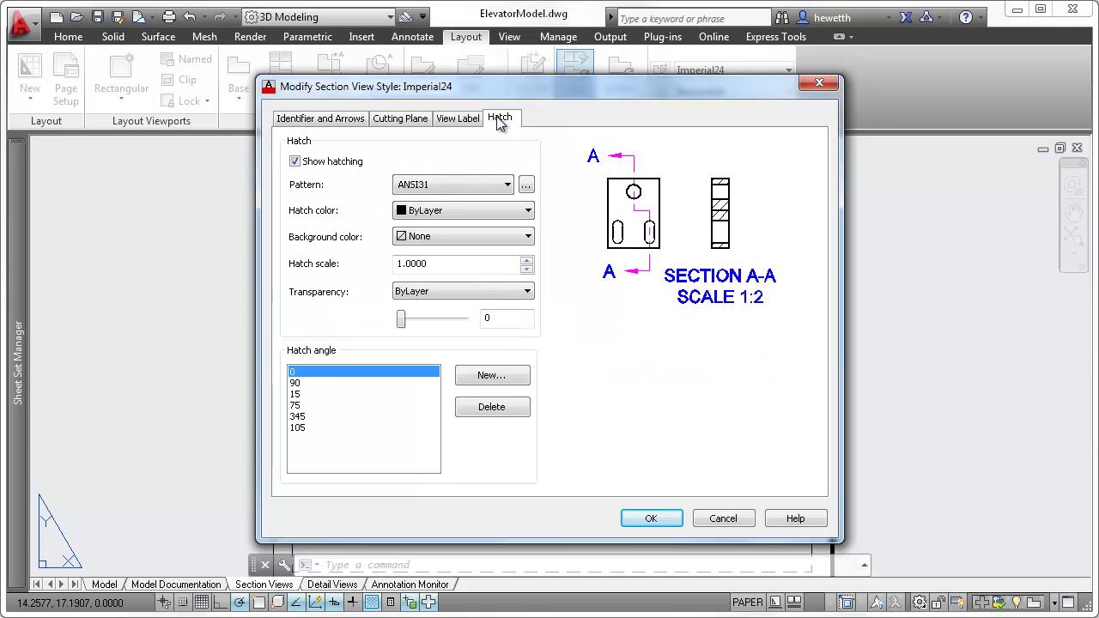
double_click(468, 261)
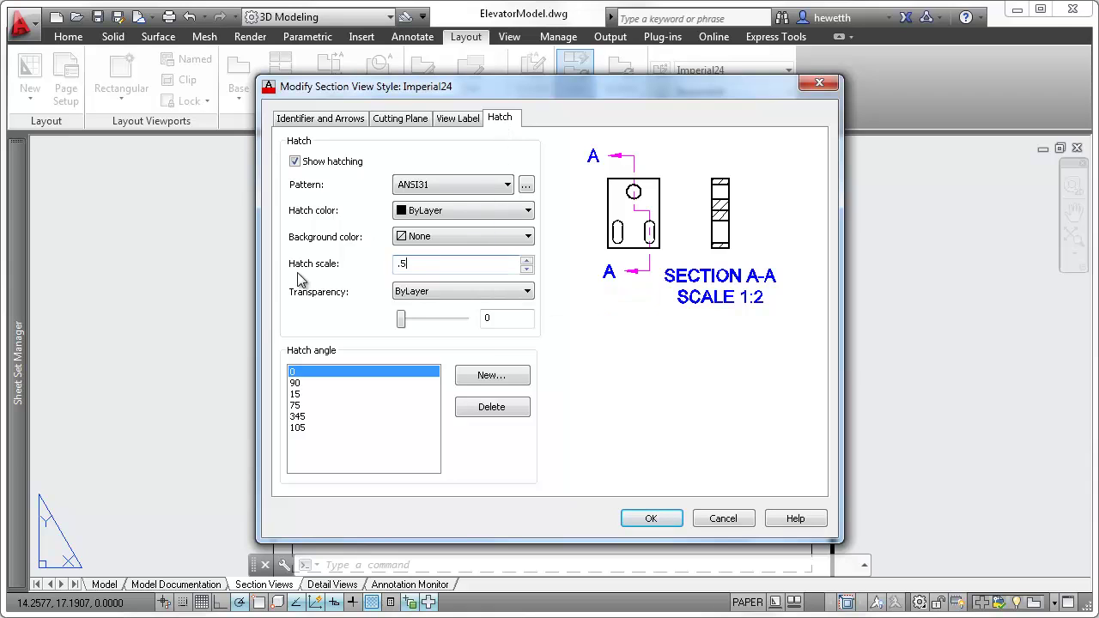
click(431, 214)
click(433, 307)
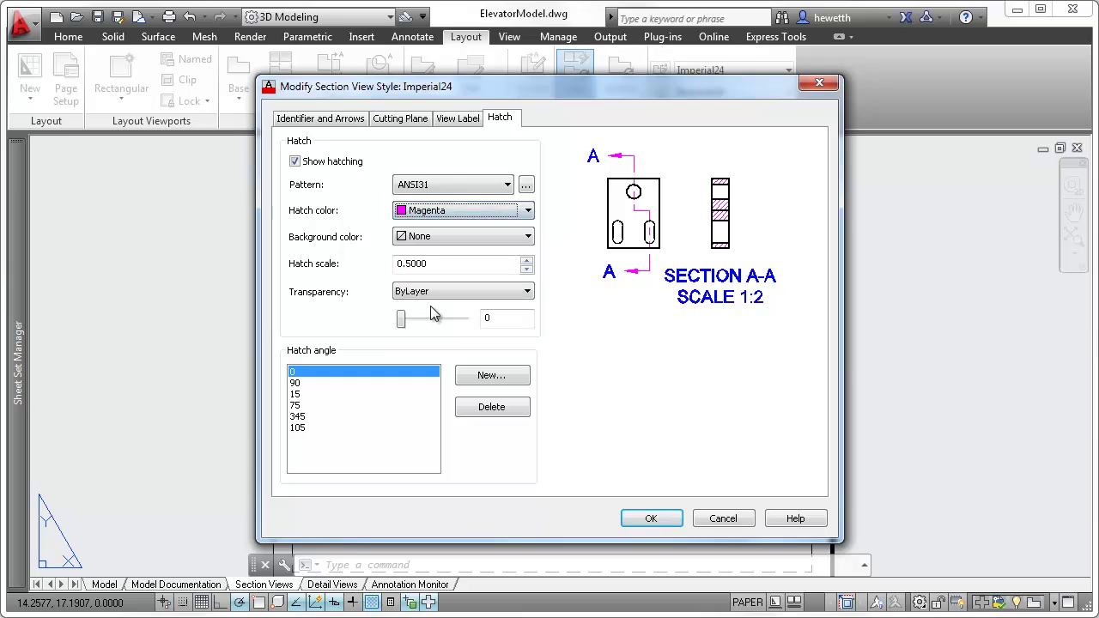
click(647, 520)
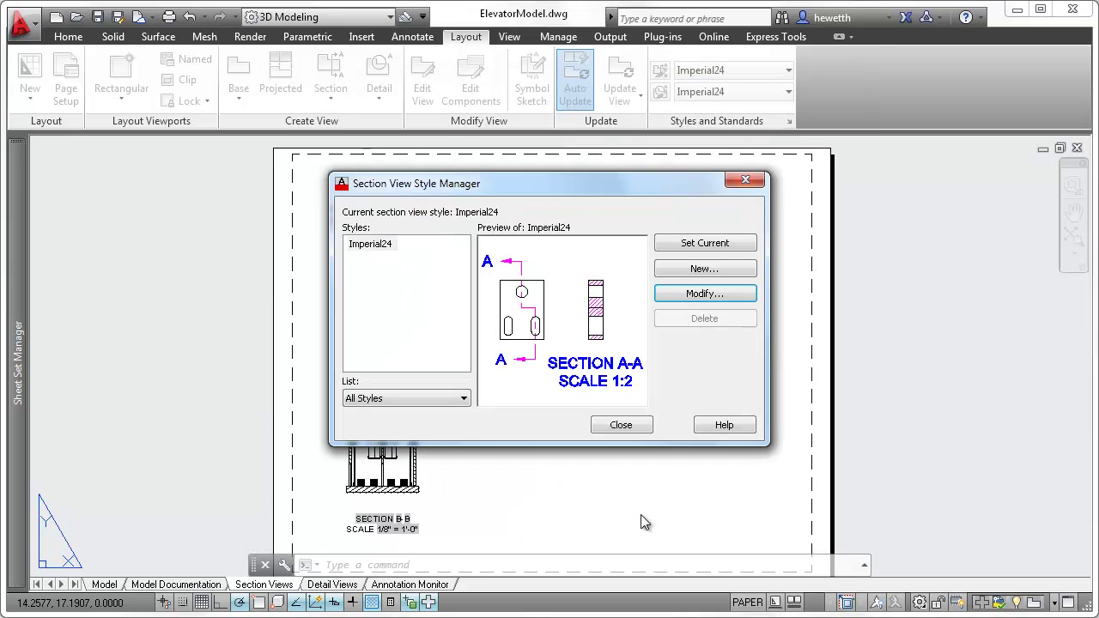
click(621, 426)
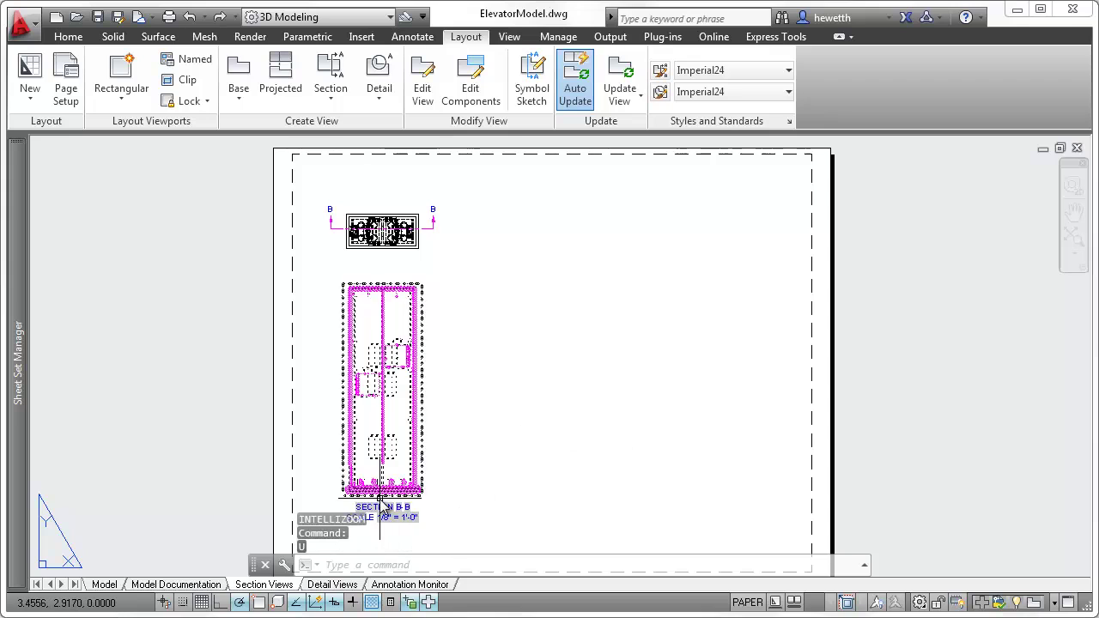
Change the hatch of the section view's base slab to AR-CONC and scale the pattern down
scroll(381, 508, up, 5)
middle_drag(381, 507, 415, 392)
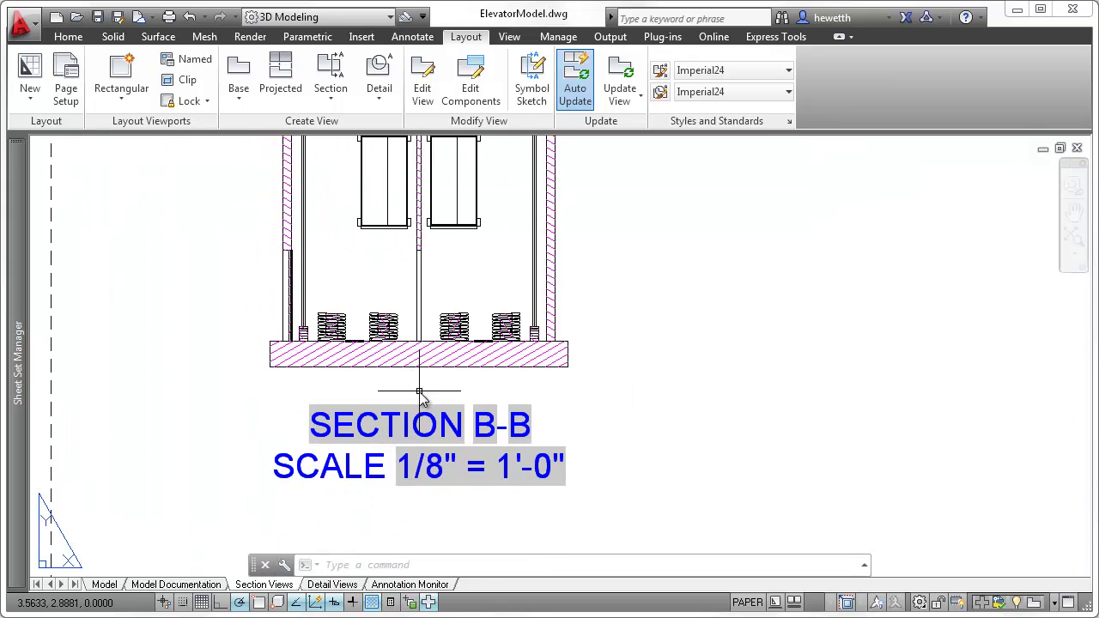
click(418, 359)
double_click(418, 358)
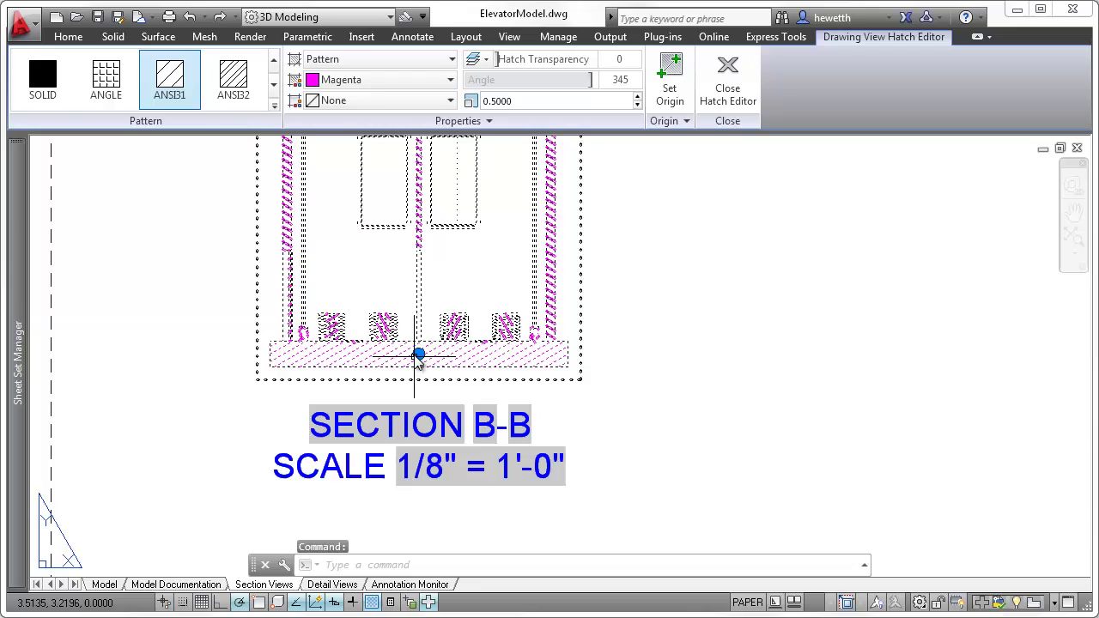
click(273, 105)
click(274, 289)
click(233, 198)
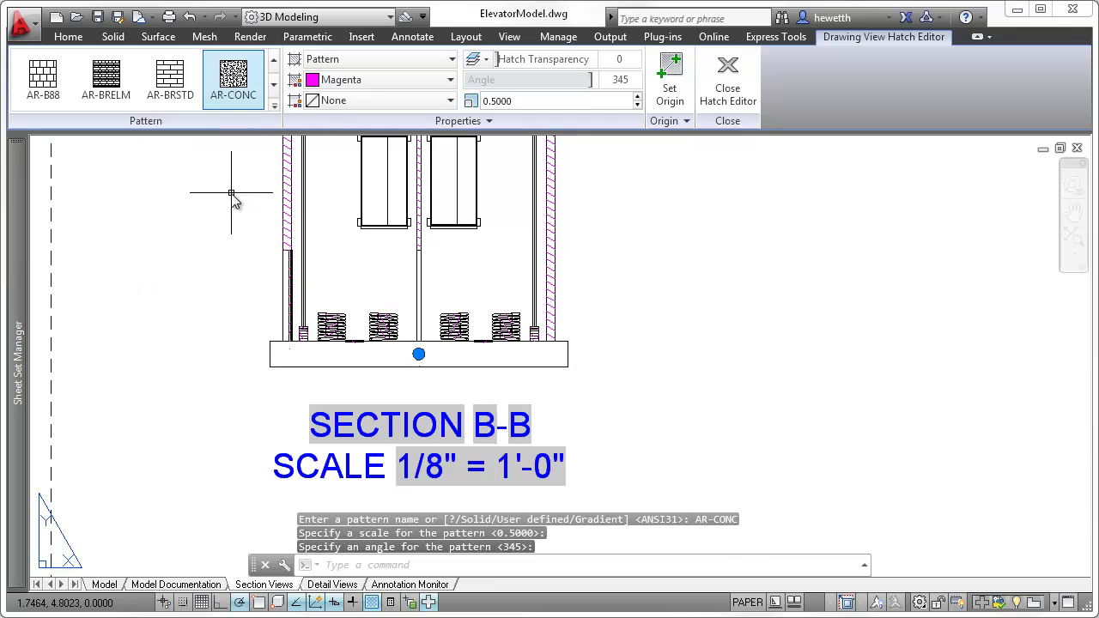
mouse_move(418, 354)
click(478, 424)
click(420, 352)
Change the section view's identifier to A
double_click(400, 389)
double_click(420, 70)
text(A)
key(Return)
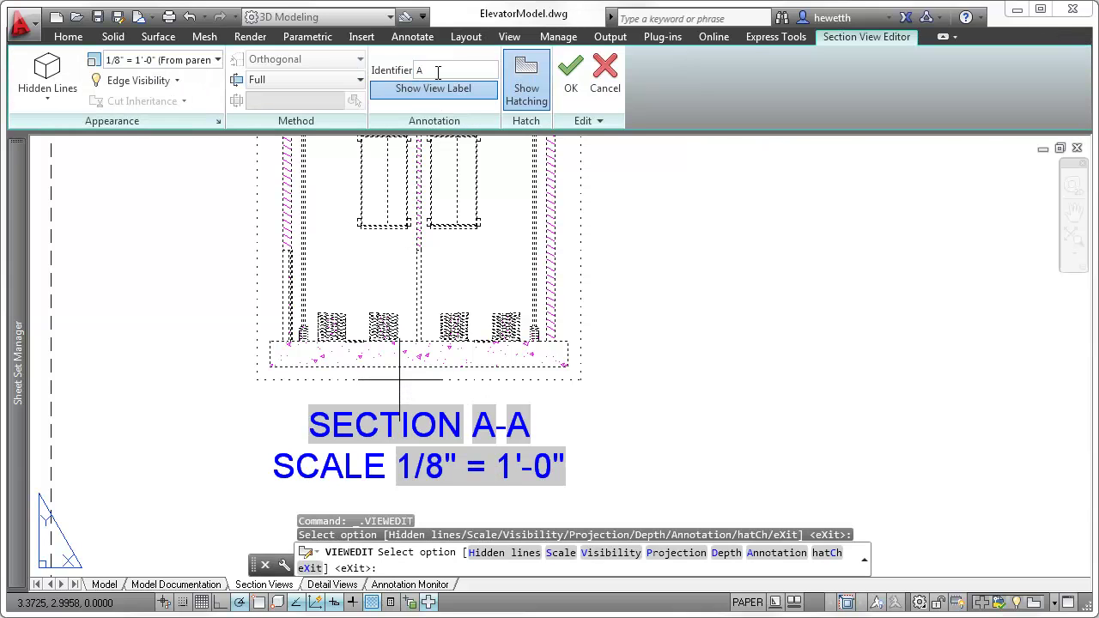
click(570, 70)
Create an isometric projected view from the section view and move it down beside the section
scroll(526, 400, down, 4)
middle_drag(526, 404, 348, 492)
click(281, 79)
click(330, 153)
click(549, 140)
key(Return)
click(556, 145)
click(555, 327)
key(Escape)
scroll(430, 343, down, 2)
click(370, 206)
click(334, 210)
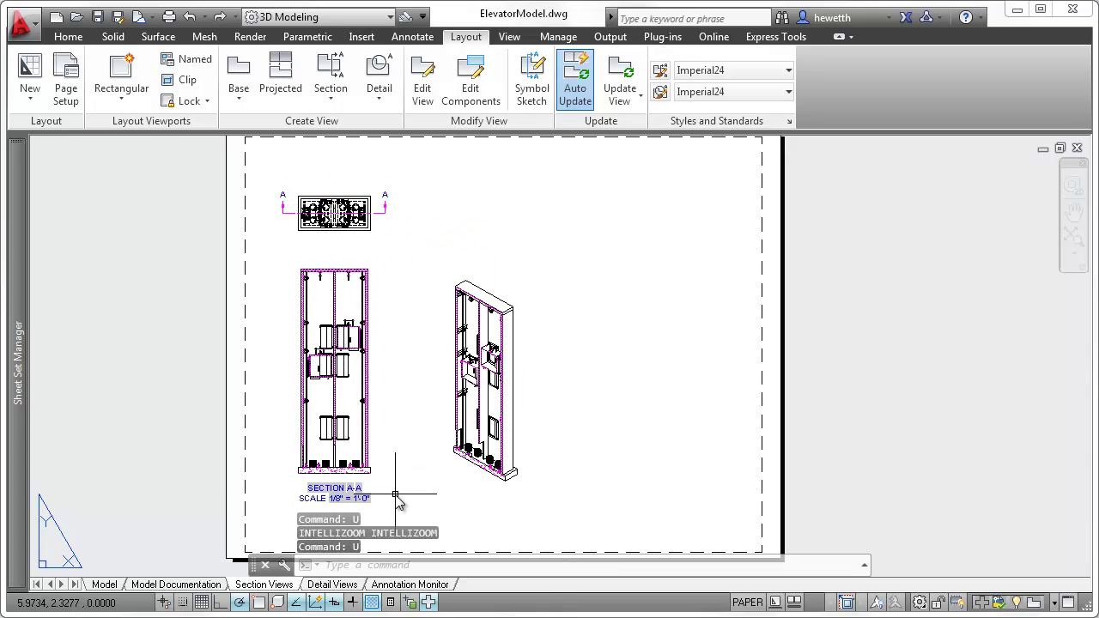
Exclude the coil springs at the base of the elevator shaft from being cut in the section views
scroll(396, 504, up, 6)
middle_drag(404, 491, 503, 431)
click(473, 93)
click(441, 158)
key(Return)
click(292, 302)
click(327, 351)
key(Return)
click(373, 394)
scroll(884, 320, up, 5)
scroll(884, 320, up, 5)
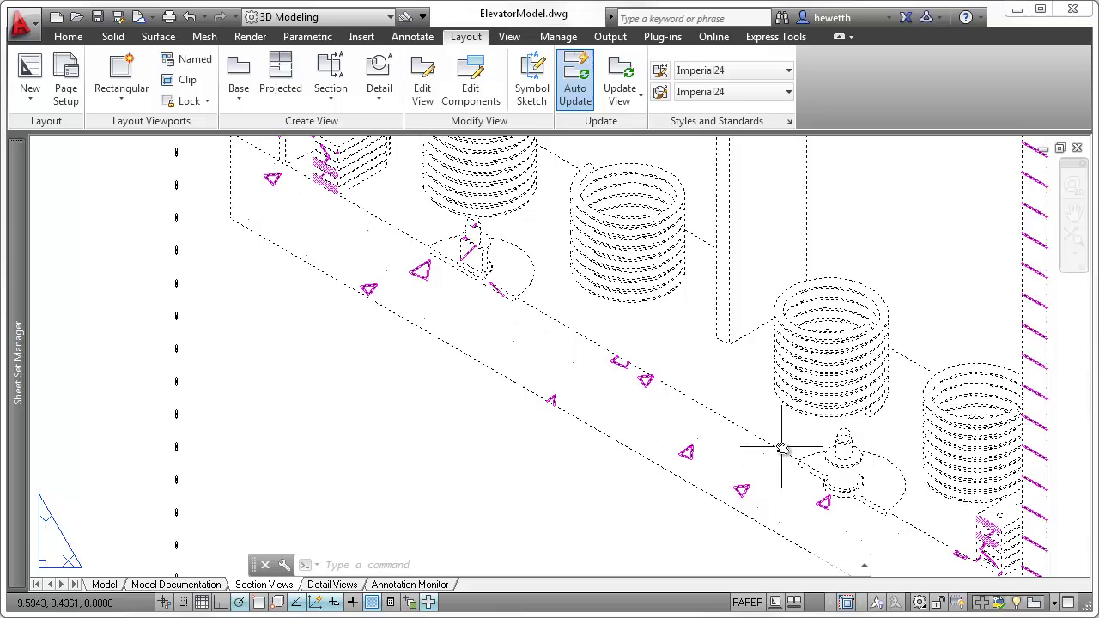
Tilt the section line across the plan view by moving its right endpoint downward
scroll(781, 449, down, 8)
middle_drag(227, 295, 567, 508)
middle_drag(454, 441, 449, 446)
click(443, 167)
click(448, 161)
click(488, 200)
Edit the section line's symbol sketch and constrain the line parallel to an edge of the plan view
scroll(485, 163, up, 4)
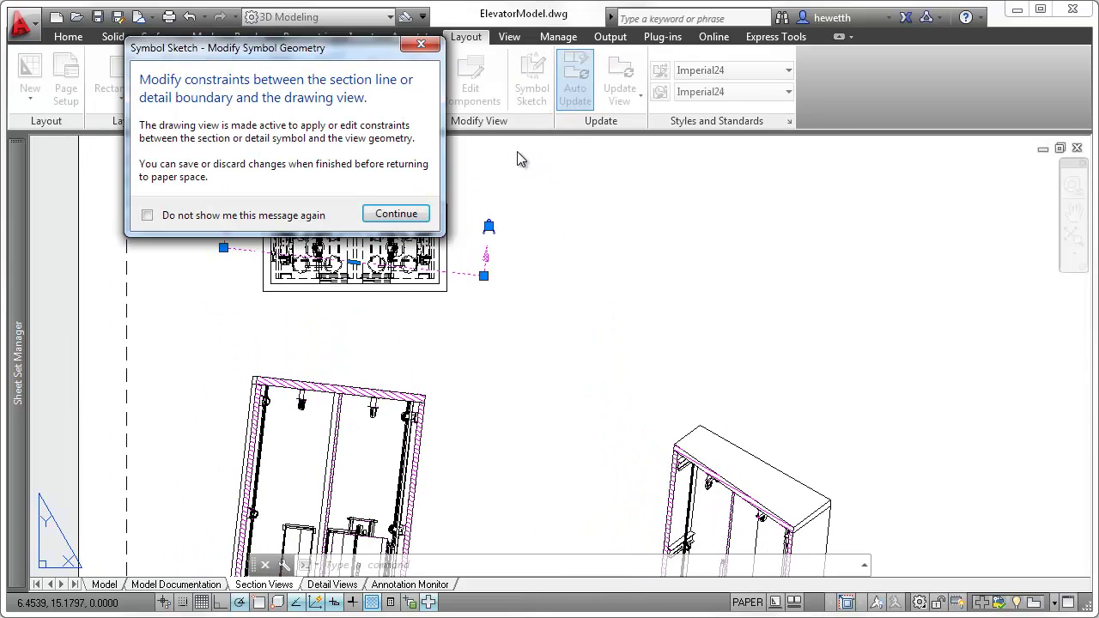
click(397, 214)
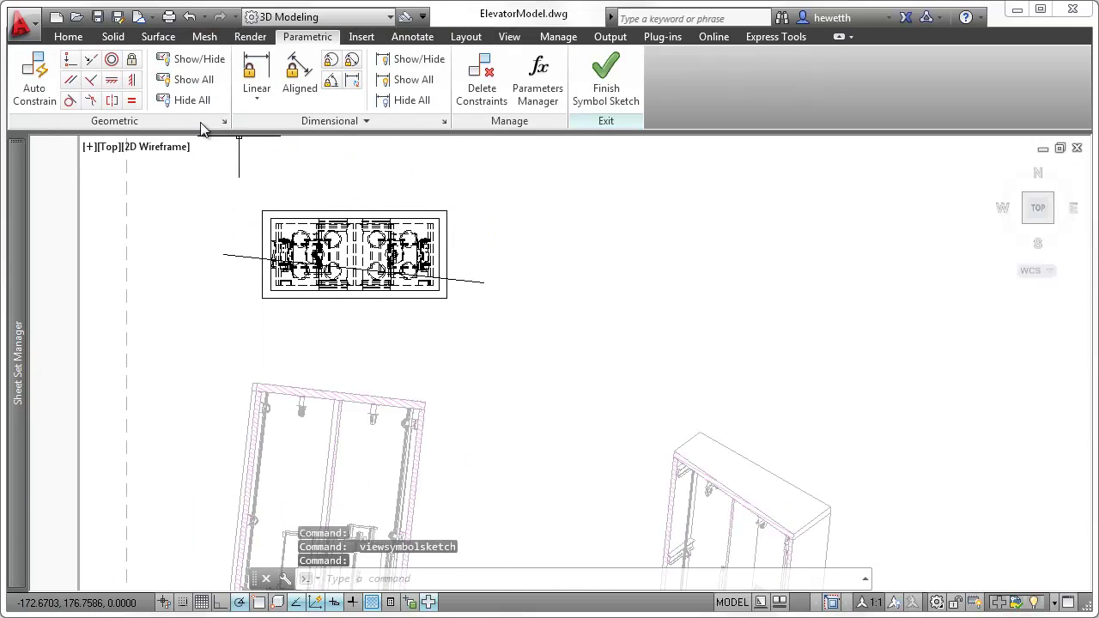
click(71, 84)
click(263, 225)
click(249, 265)
Add a Coincident constraint tying the section line to the plan view geometry, and finish the symbol sketch, saving the changes
scroll(289, 224, up, 6)
click(71, 59)
click(559, 580)
click(147, 353)
scroll(386, 356, up, 2)
click(390, 354)
scroll(397, 346, down, 5)
click(606, 82)
click(297, 155)
Switch to model space at the base of the elevator shaft
click(105, 585)
scroll(332, 244, up, 5)
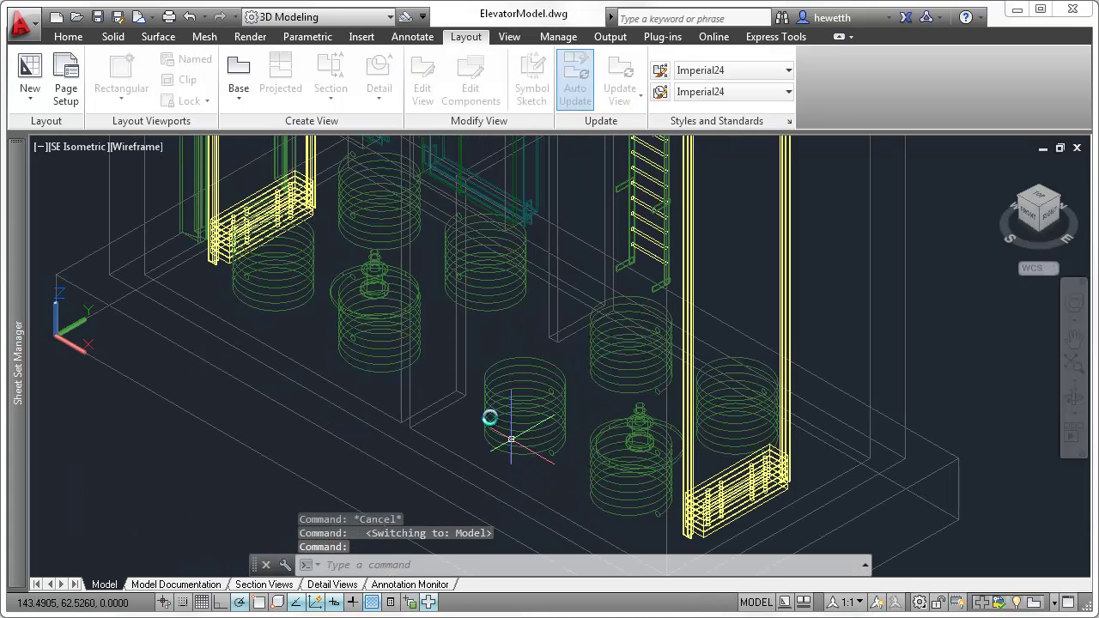